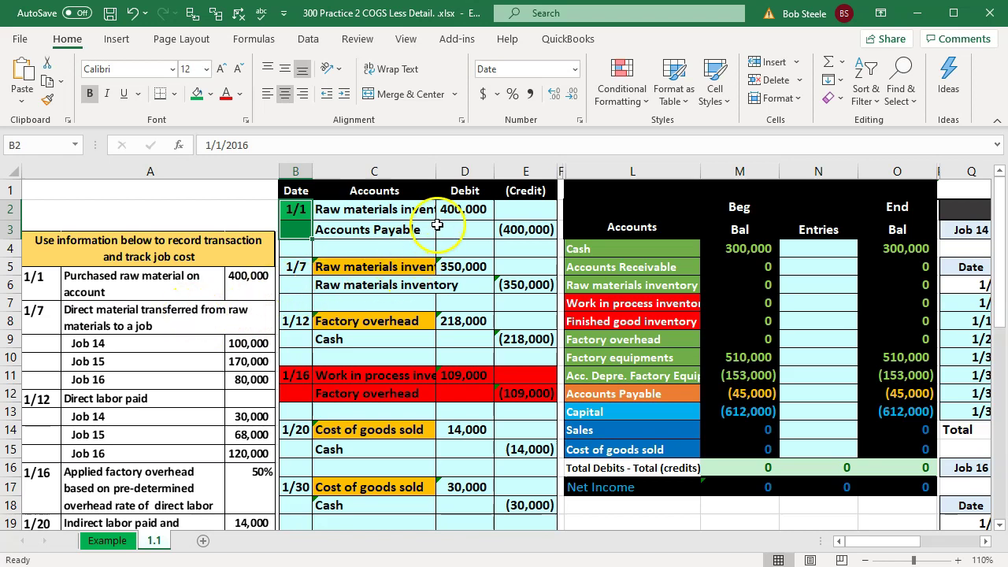
# Post the 1/1 raw materials debit to the Entries cell of Raw materials inventory, N6, by linking it to D2.
pyautogui.click(460, 210)
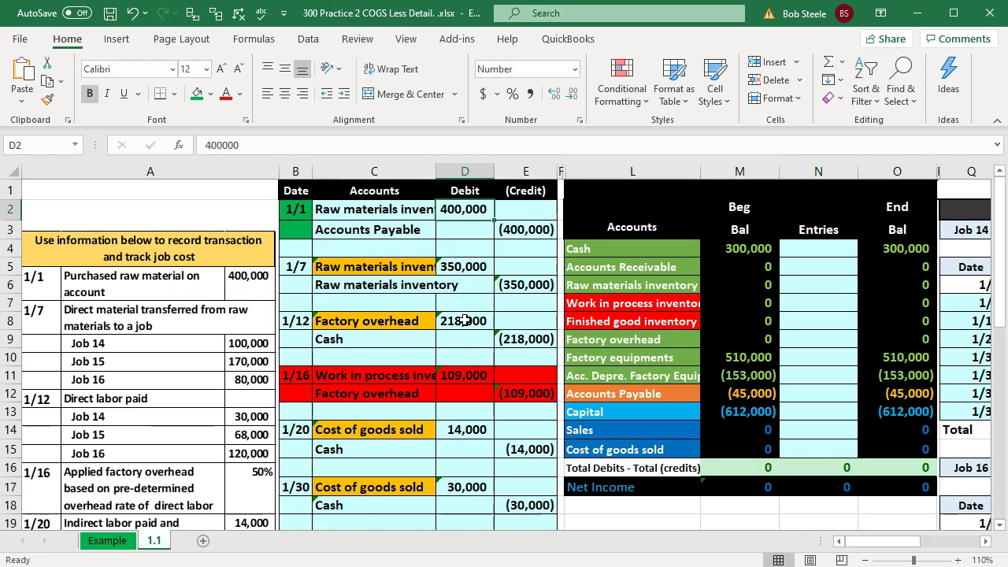
pyautogui.press('Down')
pyautogui.press('Down')
pyautogui.press('Right')
pyautogui.press('Right')
pyautogui.press('Right')
pyautogui.press('Down')
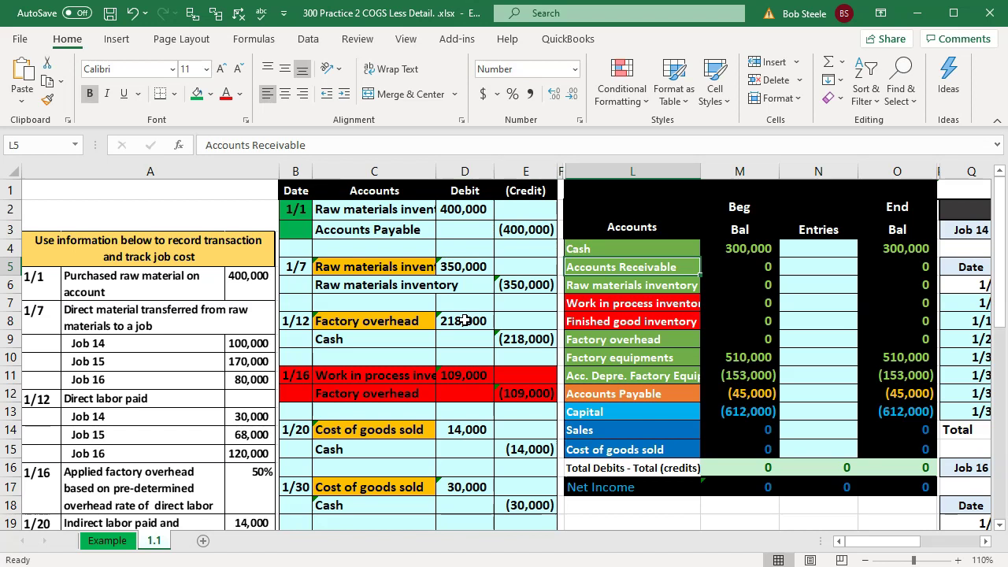
pyautogui.press('Down')
pyautogui.press('Right')
pyautogui.press('Right')
pyautogui.write('=')
pyautogui.press('Left')
pyautogui.press('Left')
pyautogui.press('Left')
pyautogui.press('Left')
pyautogui.press('Left')
pyautogui.press('Up')
pyautogui.press('Up')
pyautogui.press('Up')
pyautogui.press('Up')
pyautogui.press('Return')
pyautogui.press('Up')
pyautogui.press('Right')
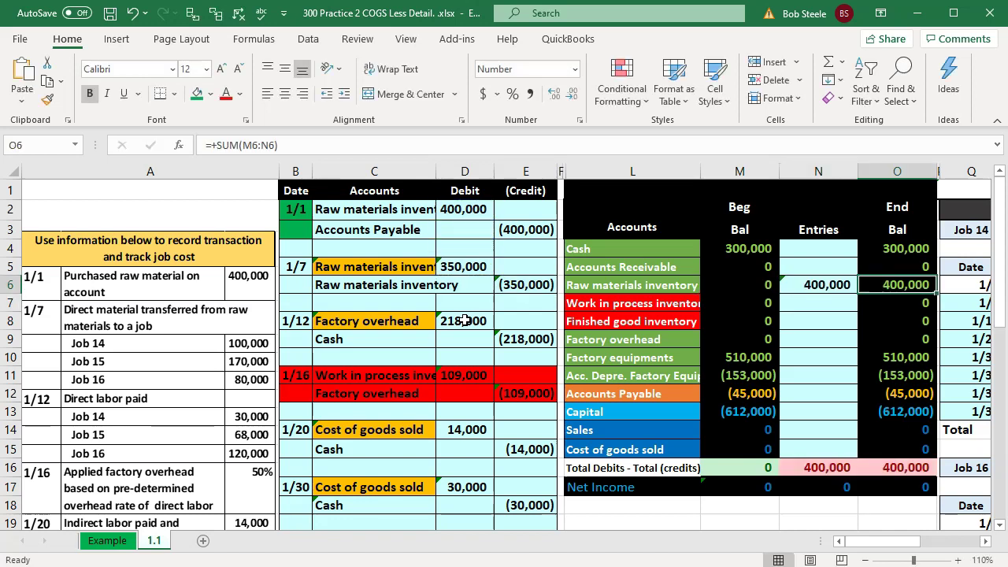
# Post the 1/1 credit to the Entries cell of Accounts Payable, N12, by linking it to E3.
pyautogui.press('Left')
pyautogui.press('Down')
pyautogui.press('Down')
pyautogui.press('Down')
pyautogui.press('Down')
pyautogui.press('Down')
pyautogui.press('Down')
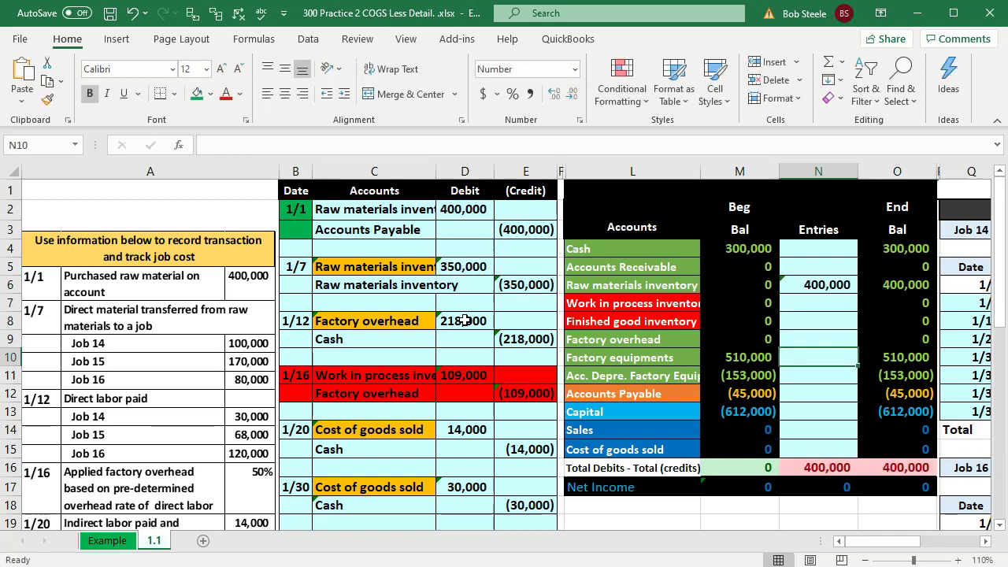
pyautogui.write('=')
pyautogui.press('Left')
pyautogui.press('Left')
pyautogui.press('Left')
pyautogui.press('Left')
pyautogui.press('Up')
pyautogui.press('Up')
pyautogui.press('Up')
pyautogui.press('Up')
pyautogui.press('Up')
pyautogui.press('Up')
pyautogui.press('Up')
pyautogui.press('Up')
pyautogui.press('Up')
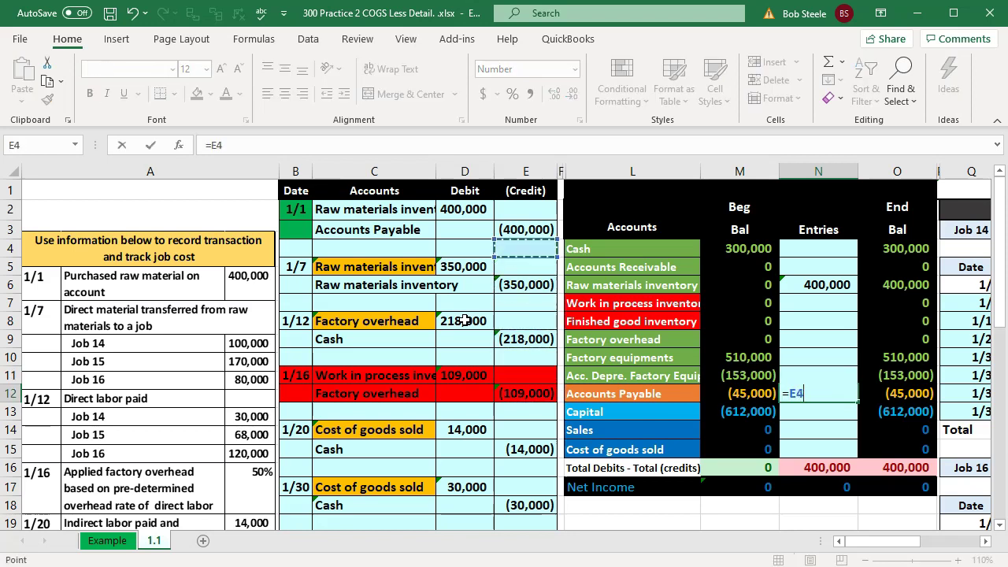
pyautogui.press('Return')
# Check the Accounts Payable ending balance and the ending total of debits minus credits.
pyautogui.press('Down')
pyautogui.press('Right')
pyautogui.press('Up')
pyautogui.press('Up')
pyautogui.press('Down')
pyautogui.press('Down')
pyautogui.press('Down')
pyautogui.press('Down')
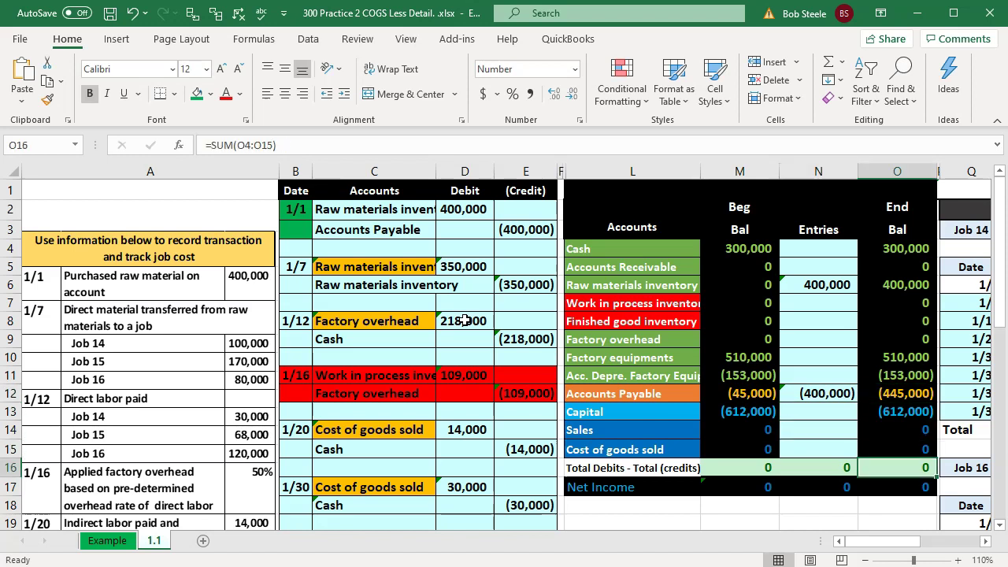
# Examine the job cost records for Job 14 and Job 16, and return to the transaction list.
pyautogui.press('Right')
pyautogui.press('Right')
pyautogui.press('Right')
pyautogui.press('Right')
pyautogui.press('Right')
pyautogui.press('Right')
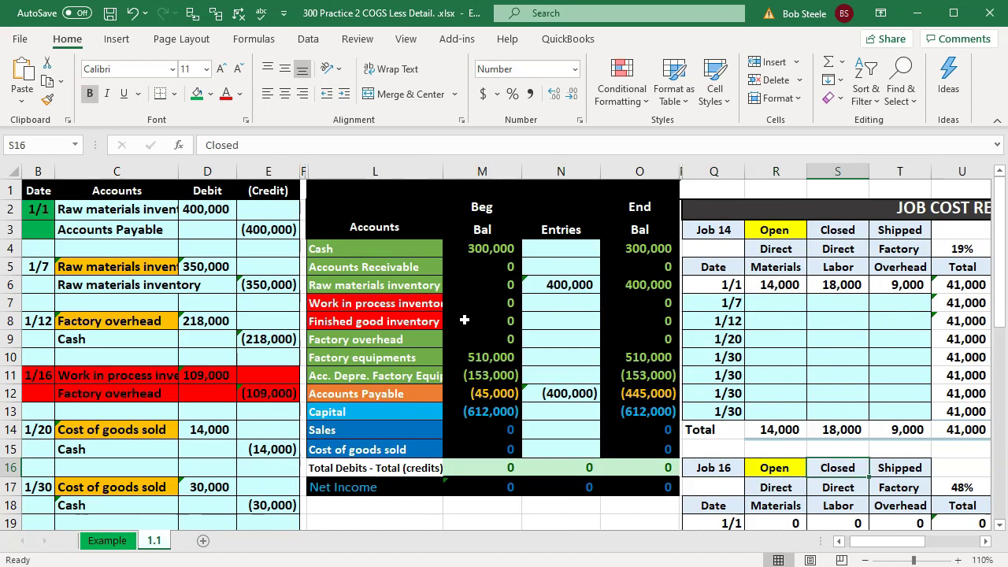
pyautogui.press('Left')
pyautogui.press('Left')
pyautogui.press('Left')
pyautogui.press('Left')
pyautogui.press('Left')
pyautogui.press('Left')
pyautogui.press('Left')
pyautogui.press('Left')
pyautogui.press('Left')
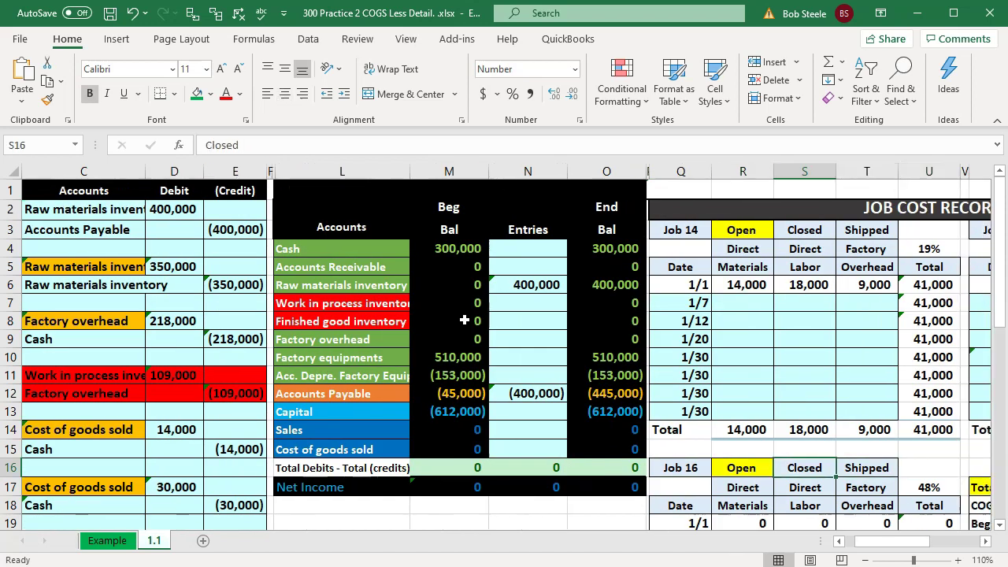
pyautogui.press('Left')
pyautogui.press('Left')
pyautogui.press('Left')
pyautogui.press('Left')
pyautogui.press('Left')
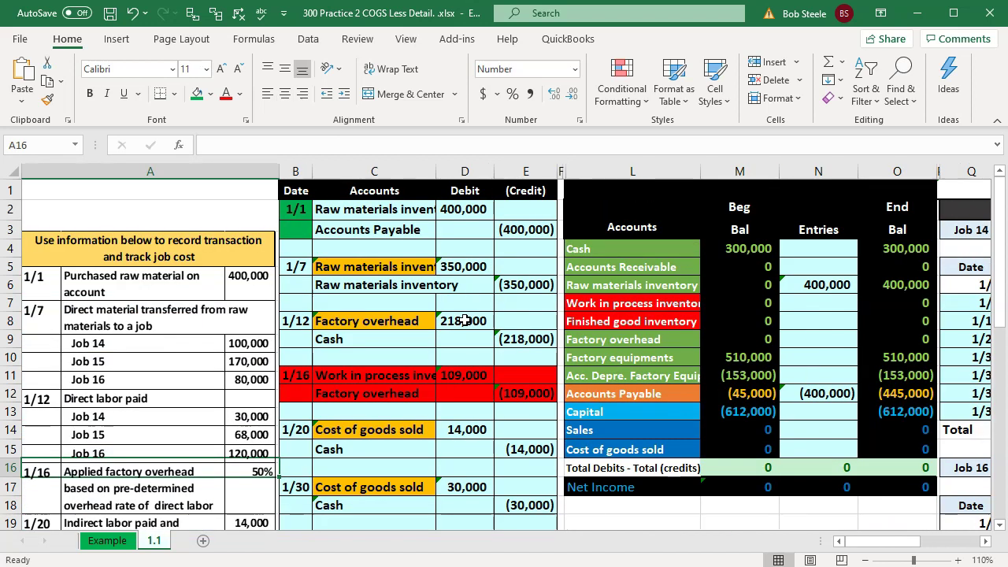
# Review the ending balances of Raw materials inventory and Work in process inventory.
pyautogui.moveTo(622, 315); pyautogui.dragTo(694, 287)
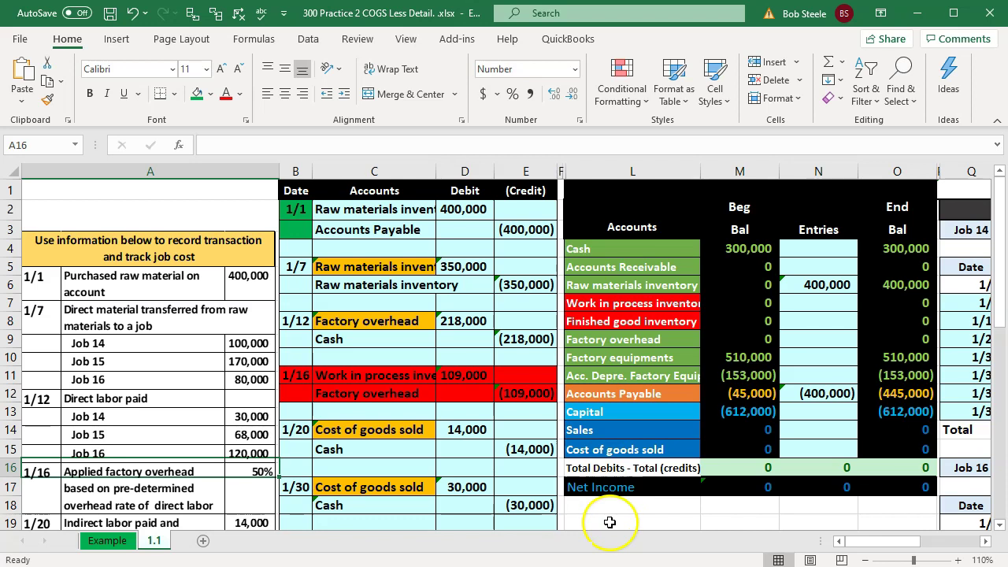
pyautogui.click(890, 285)
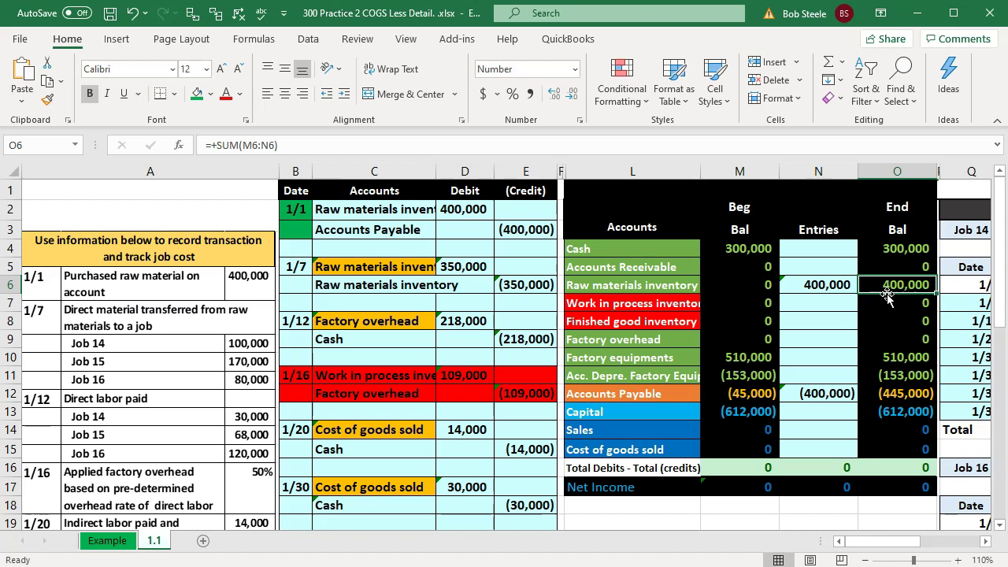
pyautogui.click(889, 303)
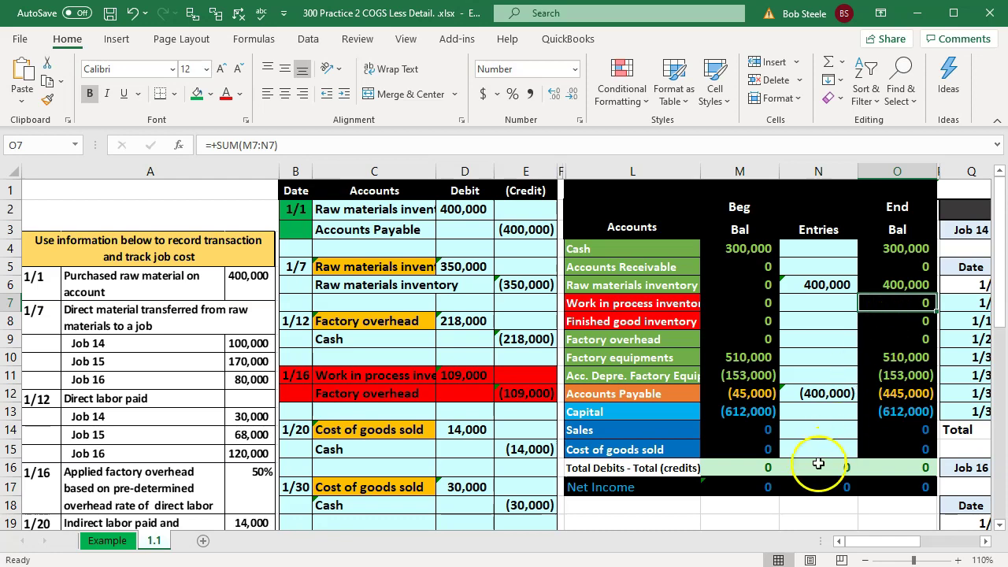
# Switch to QuickBooks and start a new bill for the vendor Home Depot.
pyautogui.hotkey('alt', 'Tab')
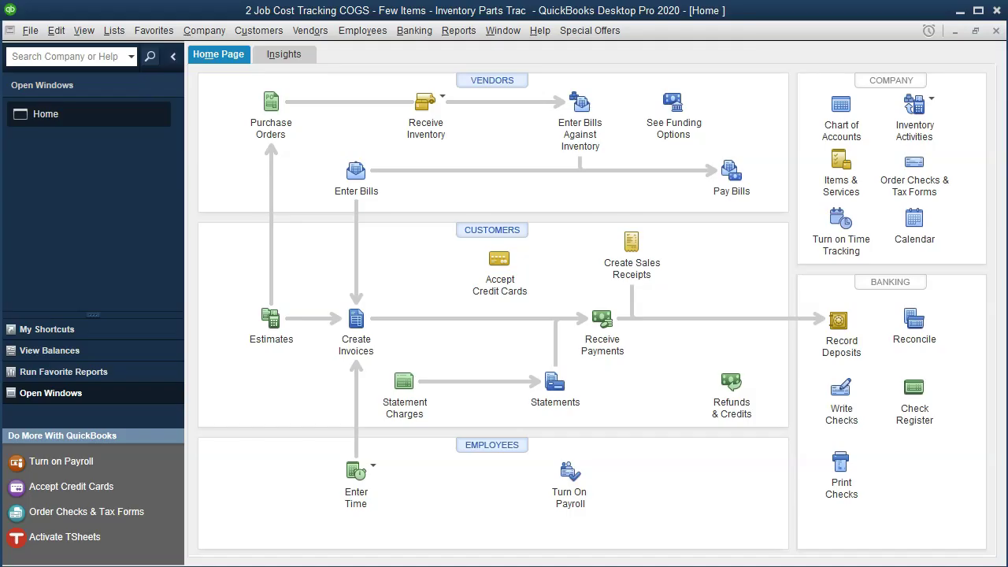
pyautogui.click(358, 180)
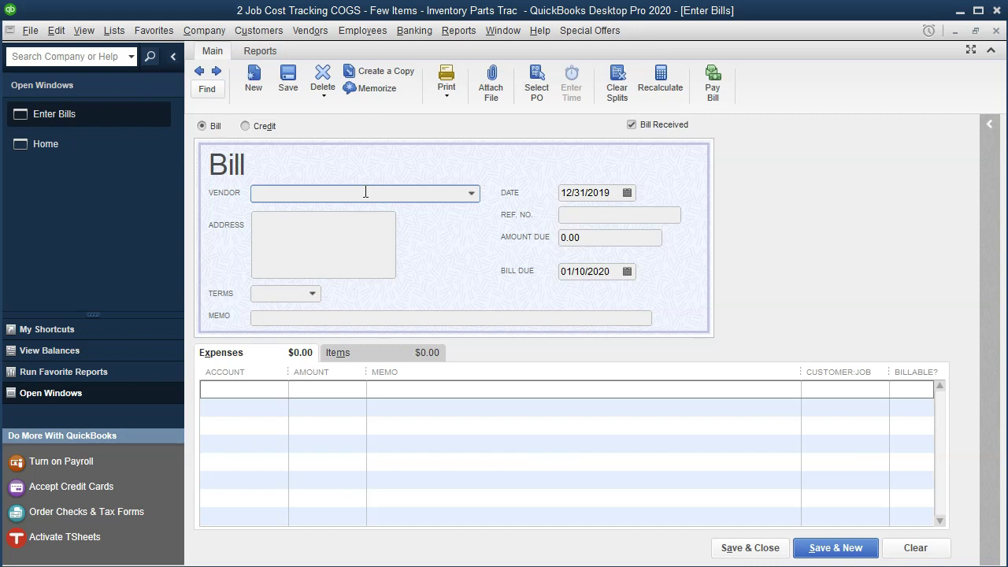
pyautogui.write('Home Depot')
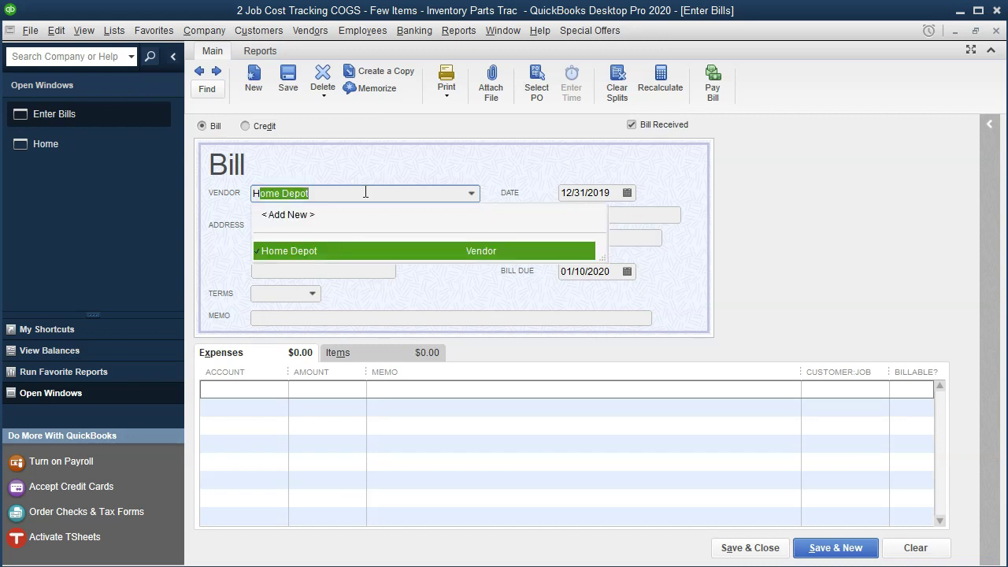
pyautogui.press('Tab')
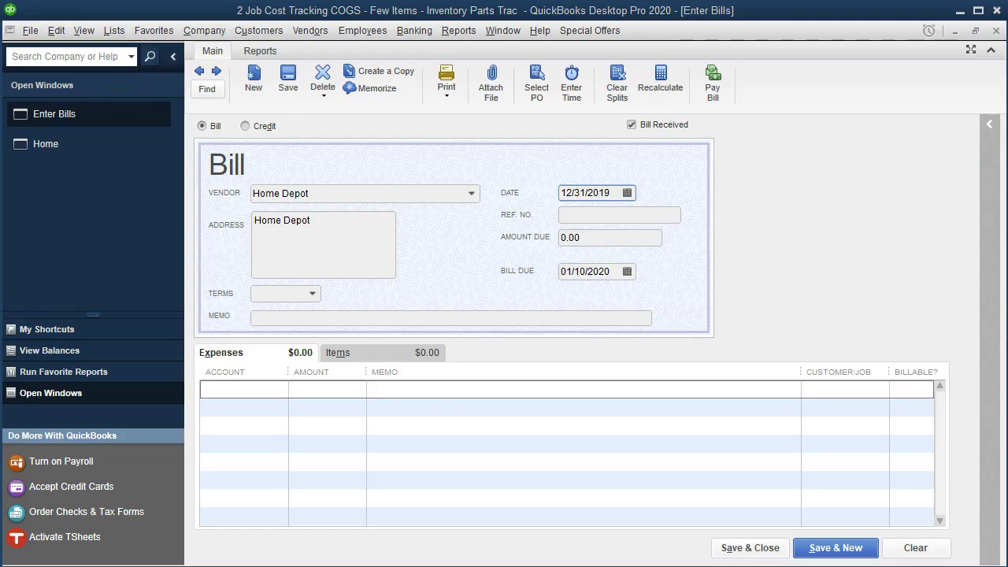
# Set the bill date to 01/01/2020.
pyautogui.click(616, 220)
pyautogui.click(606, 193)
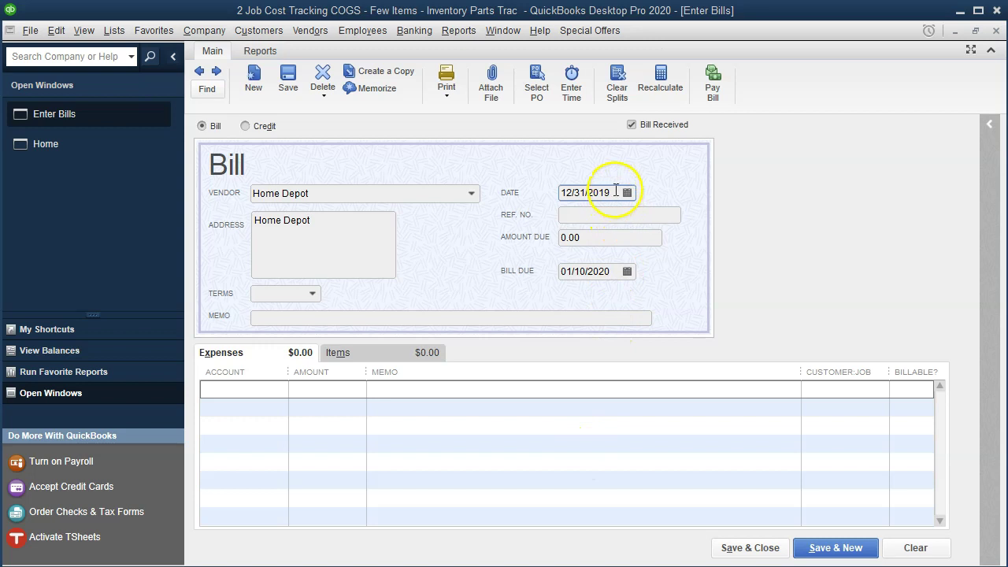
pyautogui.press('+')
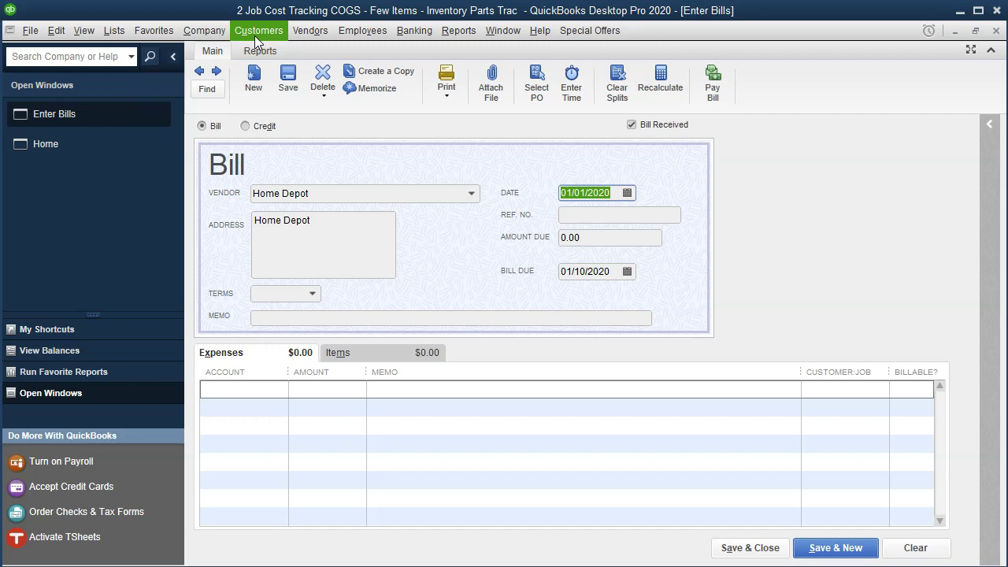
pyautogui.press('Tab')
pyautogui.press('Tab')
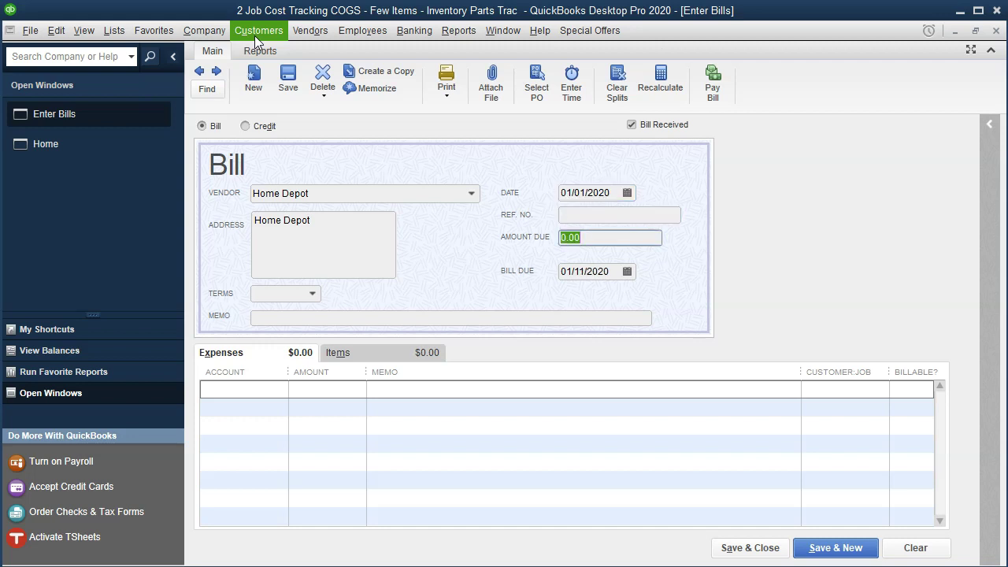
# Set the bill's amount due to 40,000, leaving the terms and memo blank.
pyautogui.write('40000')
pyautogui.press('Tab')
pyautogui.press('Tab')
pyautogui.press('Tab')
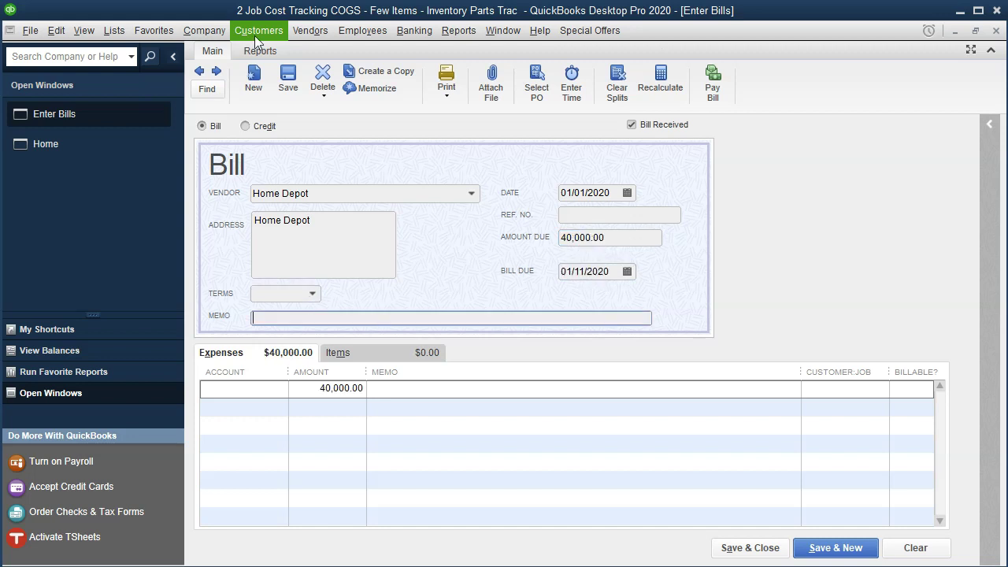
pyautogui.press('Tab')
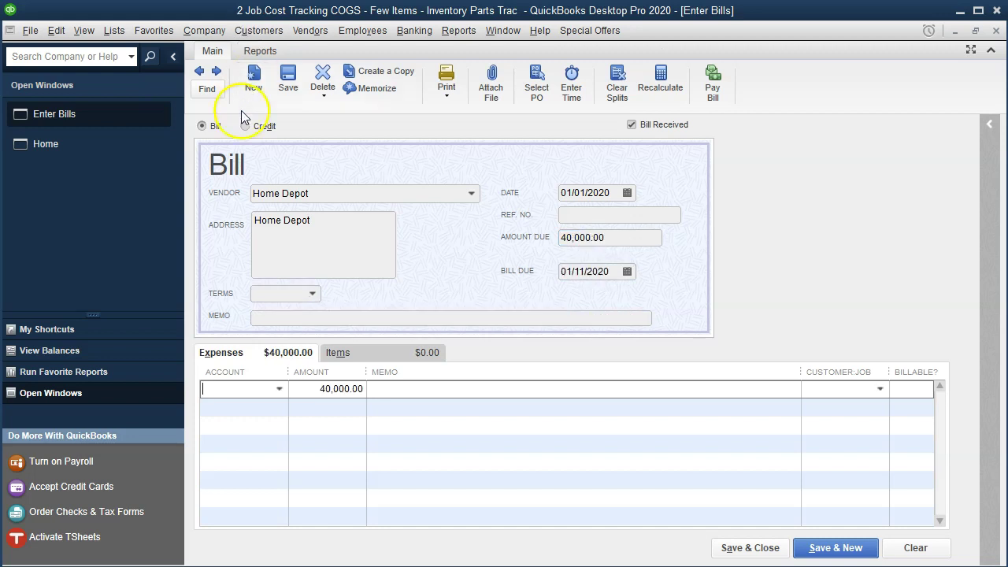
# Add the inventory part Direct Materials as the first item line of the bill.
pyautogui.click(387, 353)
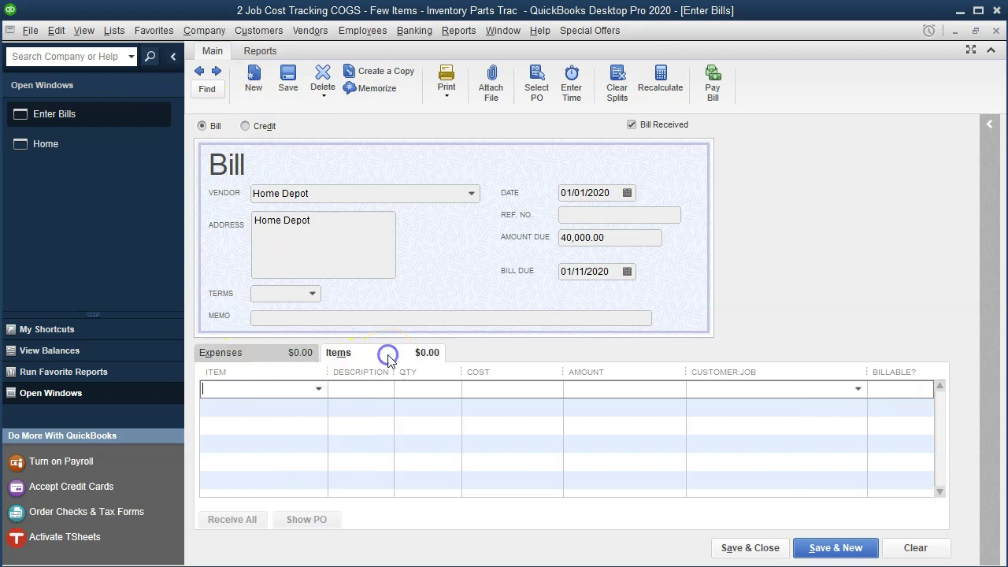
pyautogui.click(286, 390)
pyautogui.write('Di')
pyautogui.press('Down')
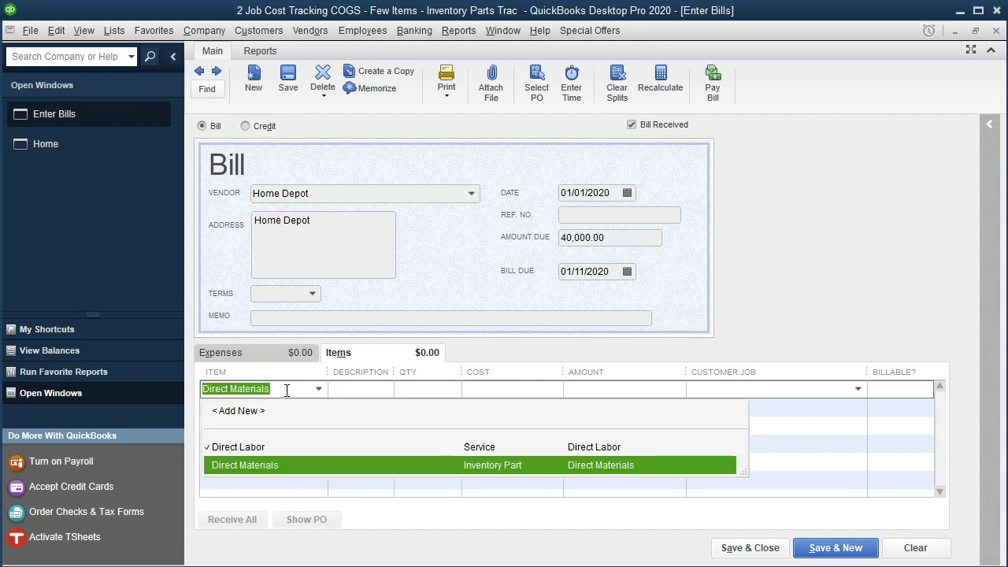
pyautogui.press('Tab')
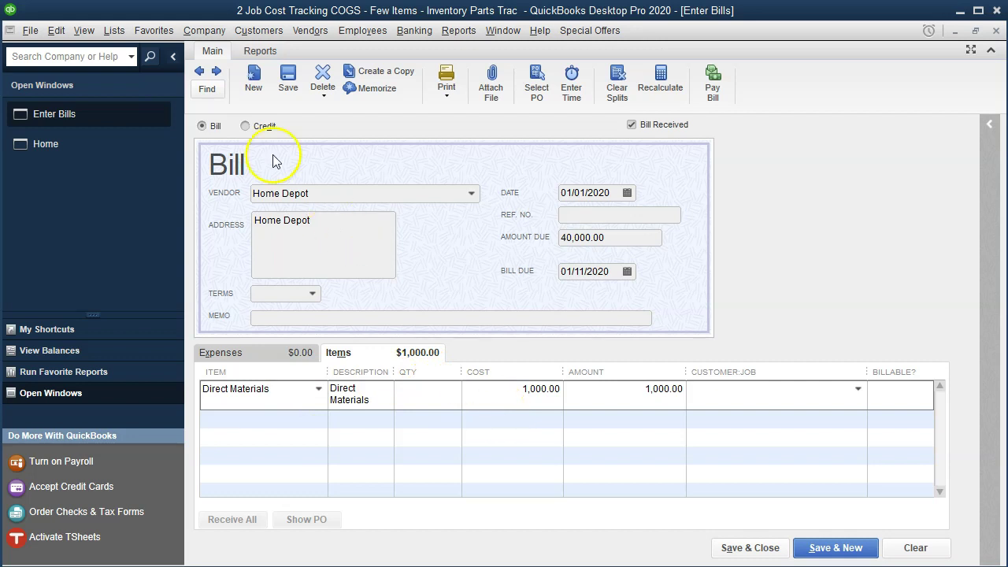
# Review the Direct Materials item's cost and account setup in the Item List, and return to the bill.
pyautogui.click(110, 32)
pyautogui.click(126, 68)
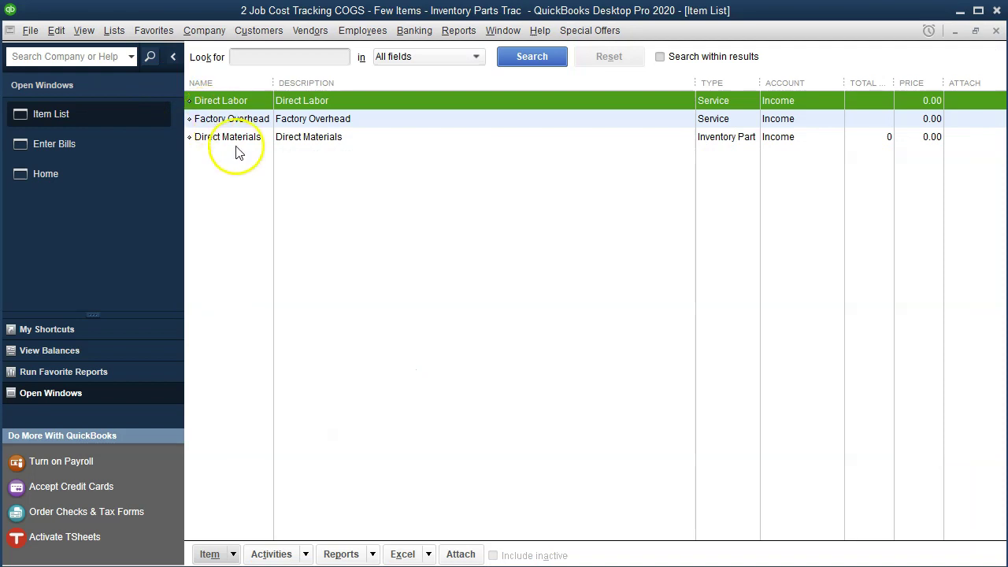
pyautogui.doubleClick(234, 137)
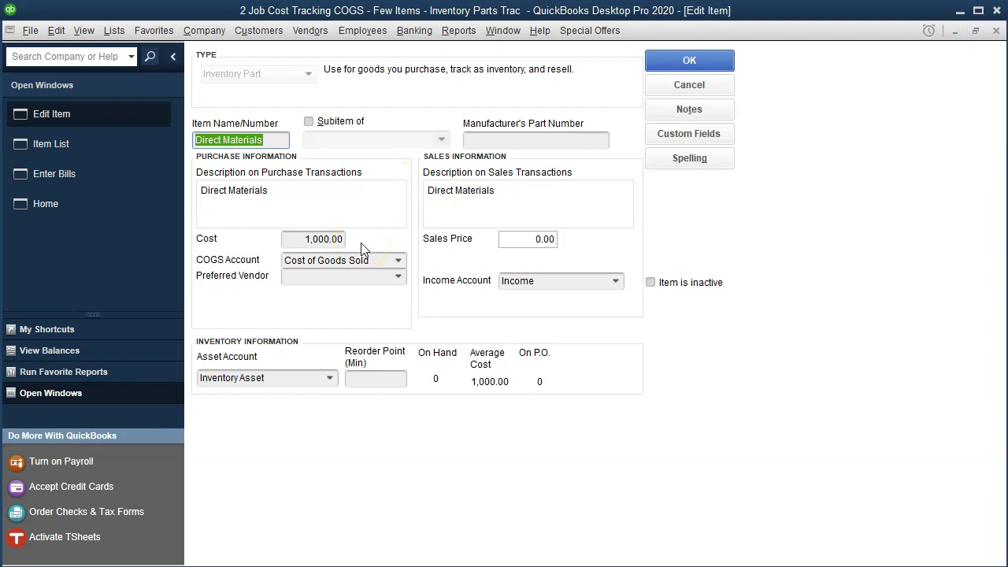
pyautogui.click(995, 31)
pyautogui.click(996, 31)
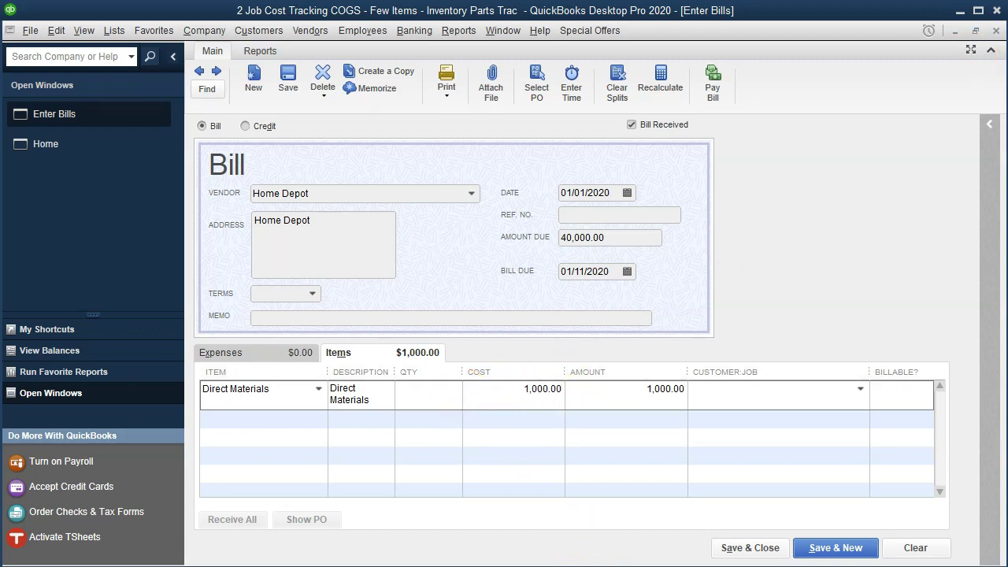
# Set the Direct Materials quantity to 400 and leave the line's customer and job blank.
pyautogui.click(582, 540)
pyautogui.write('400')
pyautogui.press('Tab')
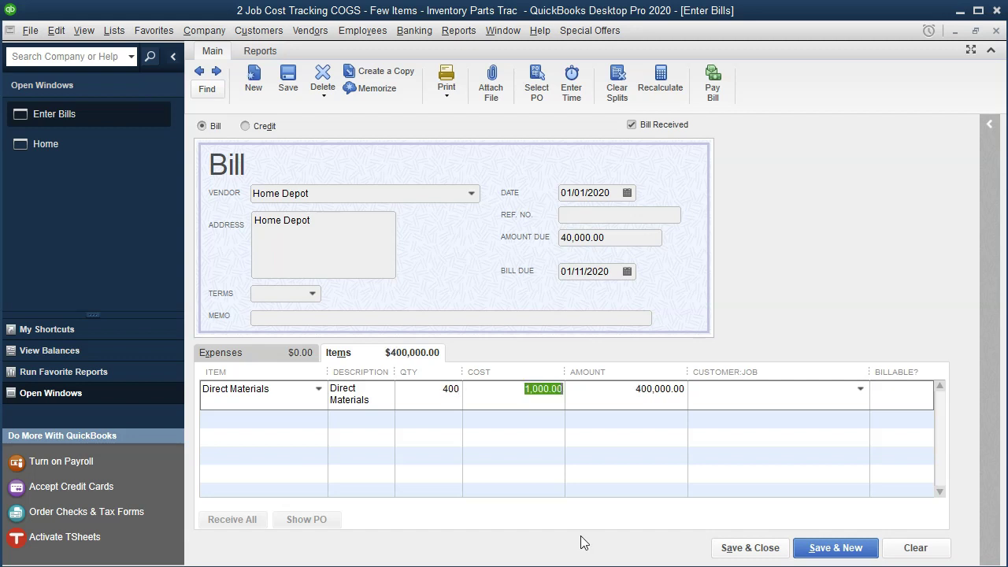
pyautogui.press('Tab')
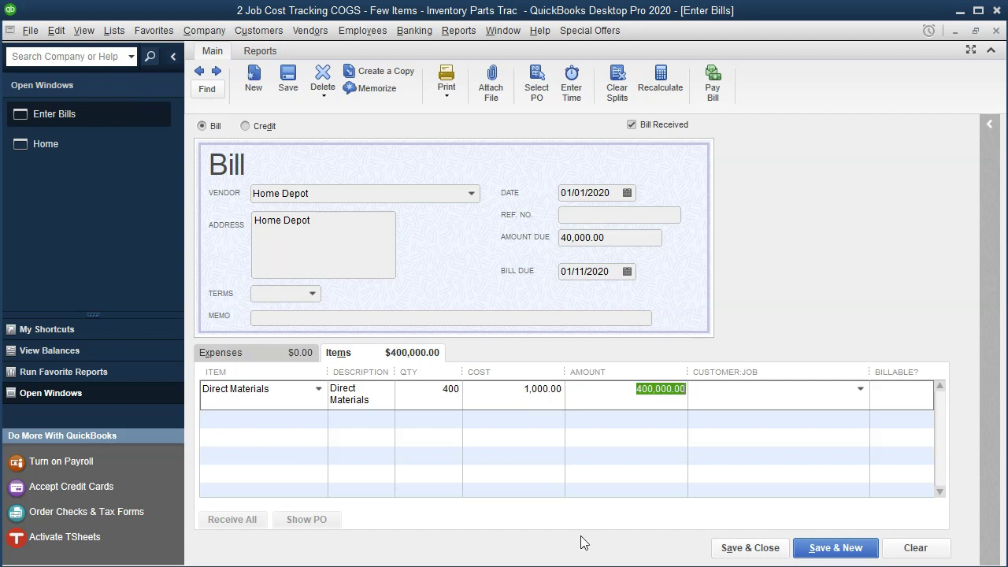
pyautogui.press('Tab')
pyautogui.click(714, 396)
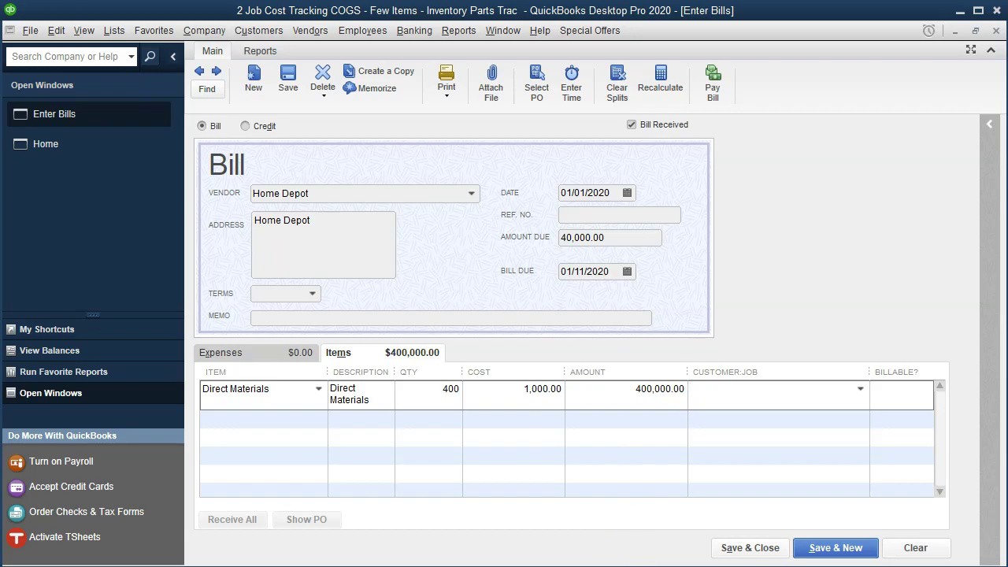
# Check the Raw materials inventory ending balance in the Excel worksheet, and return to the bill in QuickBooks.
pyautogui.hotkey('alt', 'Tab')
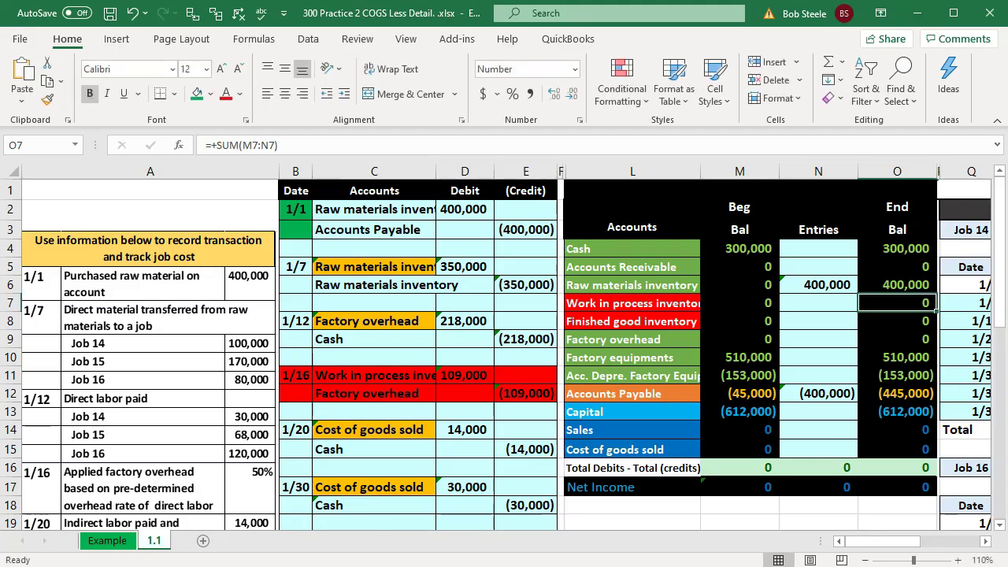
pyautogui.click(890, 287)
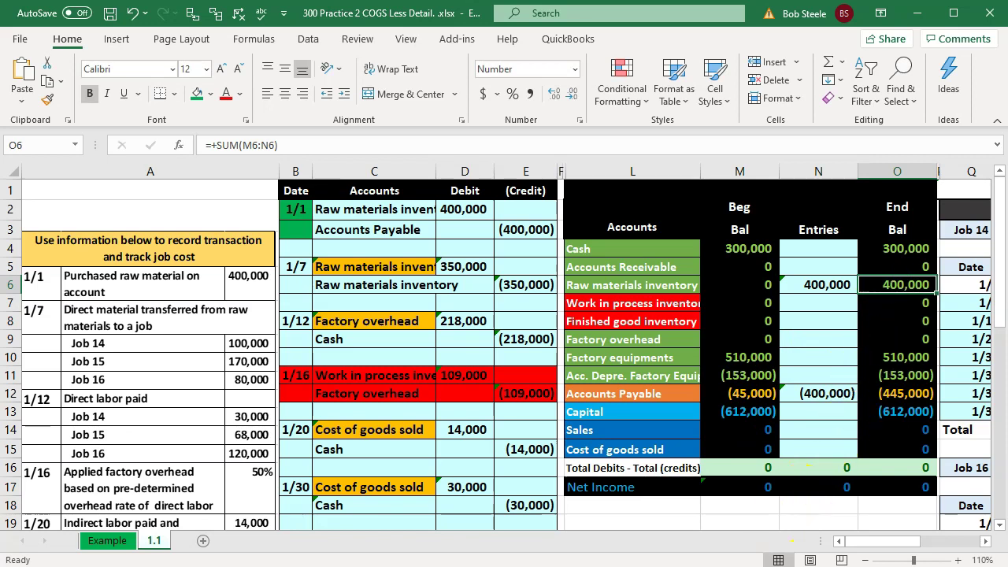
pyautogui.hotkey('alt', 'Tab')
# Try to save and close the Home Depot bill.
pyautogui.click(750, 550)
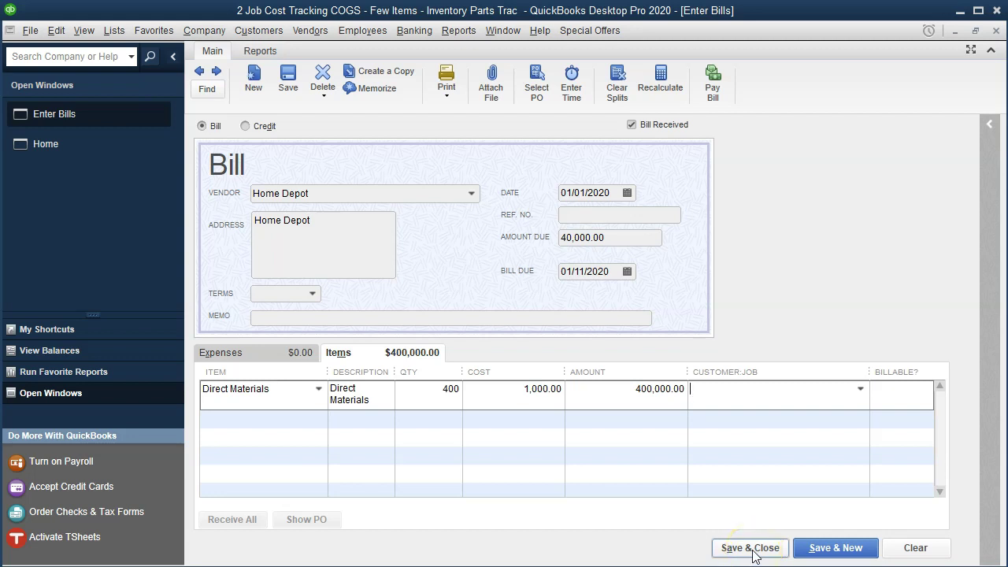
pyautogui.click(471, 175)
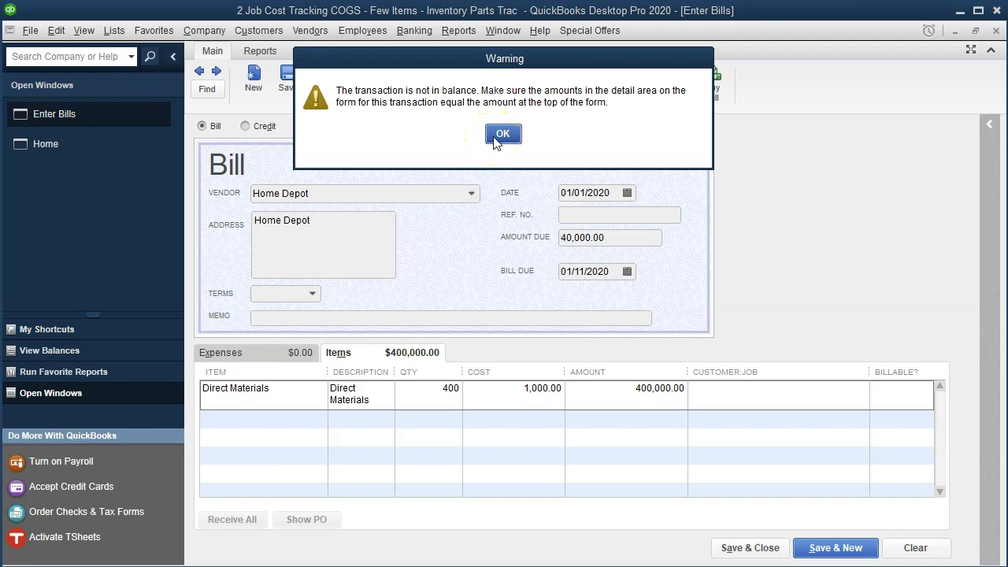
pyautogui.click(495, 140)
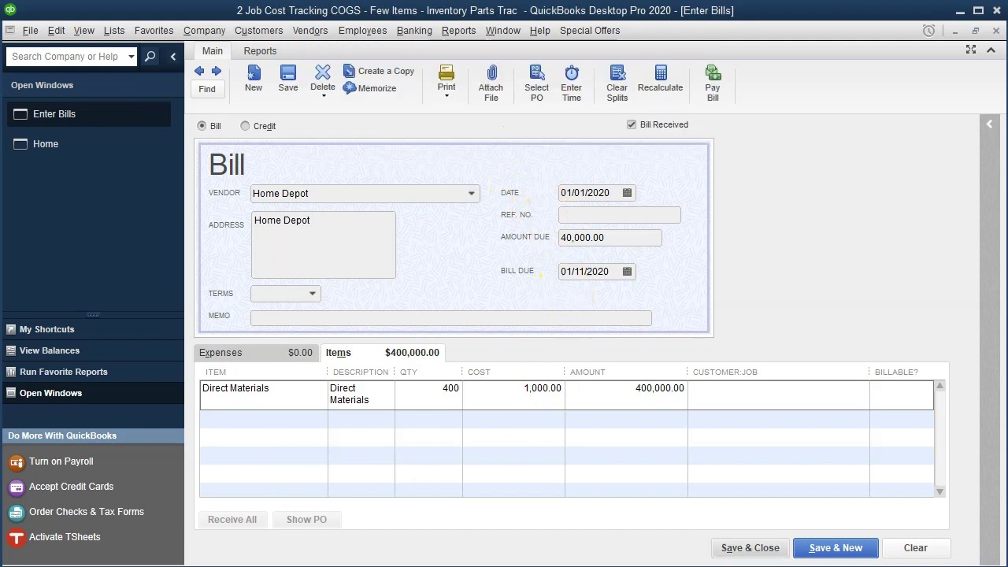
# Set the Home Depot bill's amount due to 400,000, then save and close the bill.
pyautogui.click(610, 237)
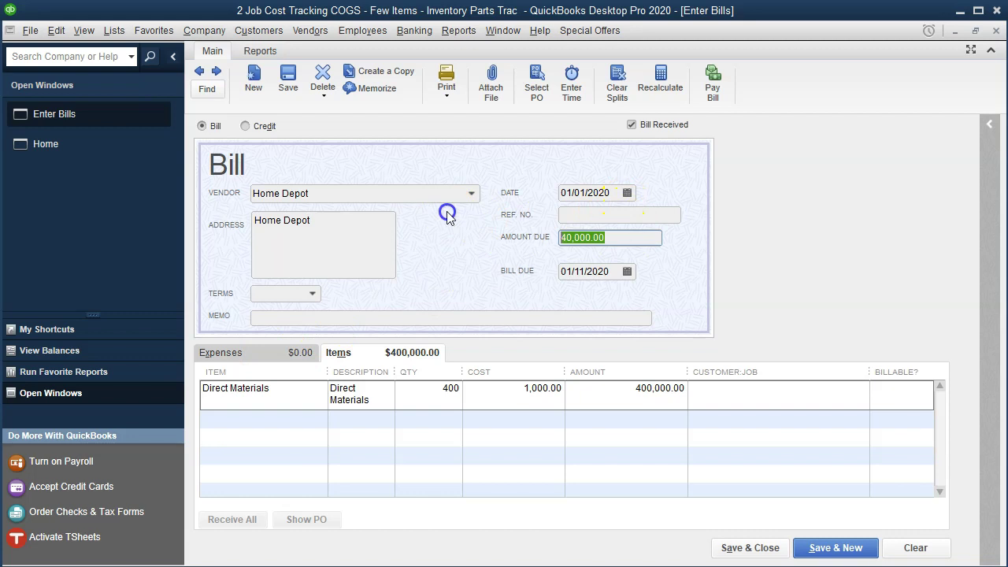
pyautogui.write('400000')
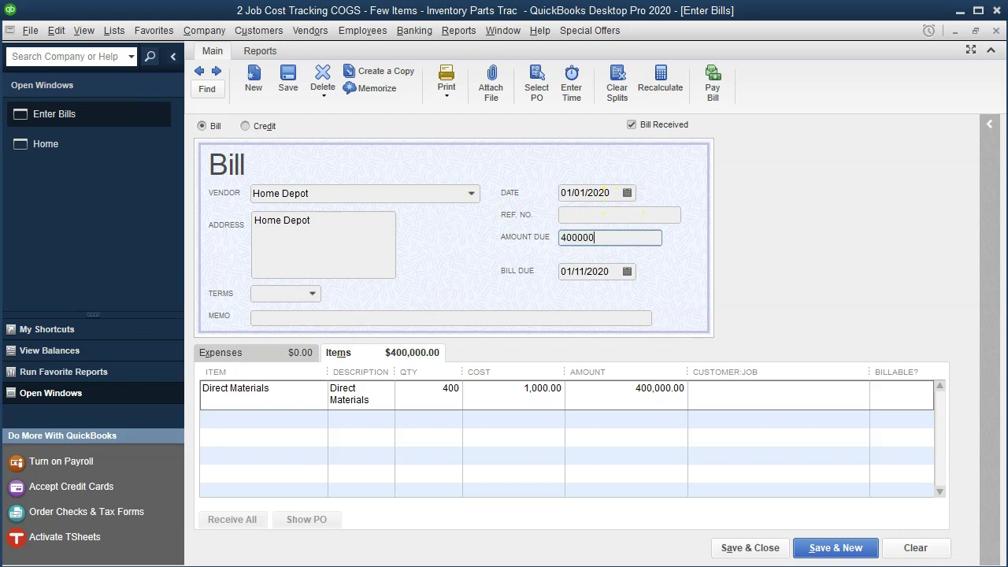
pyautogui.press('Tab')
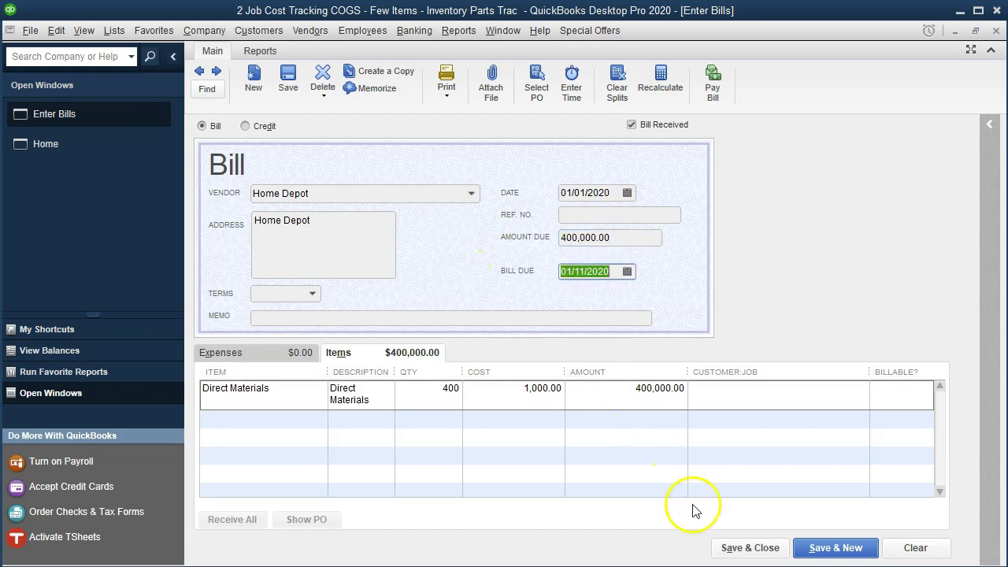
pyautogui.click(732, 549)
pyautogui.click(471, 170)
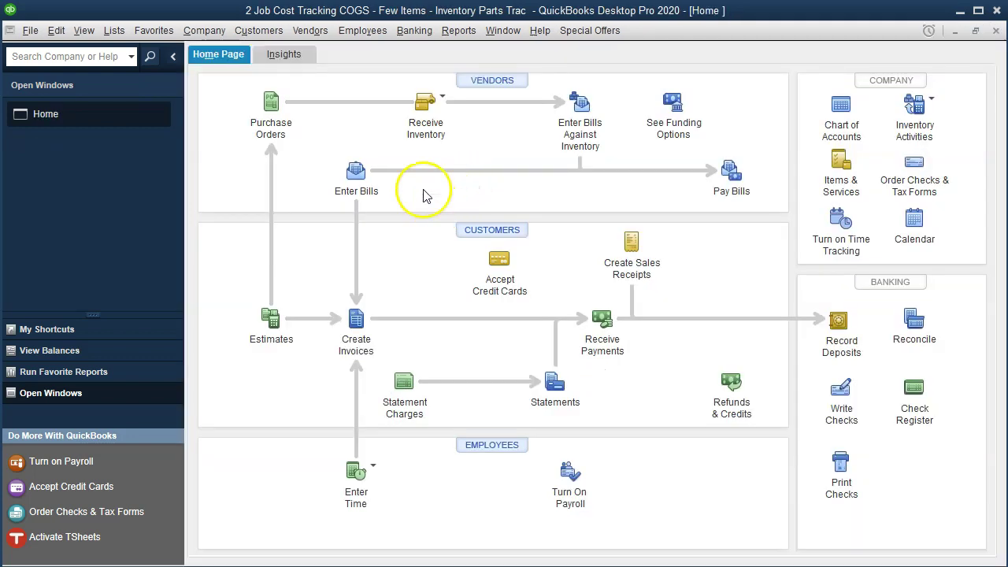
# Run the Trial Balance report for 01/01/2020 to 12/31/2020.
pyautogui.click(452, 35)
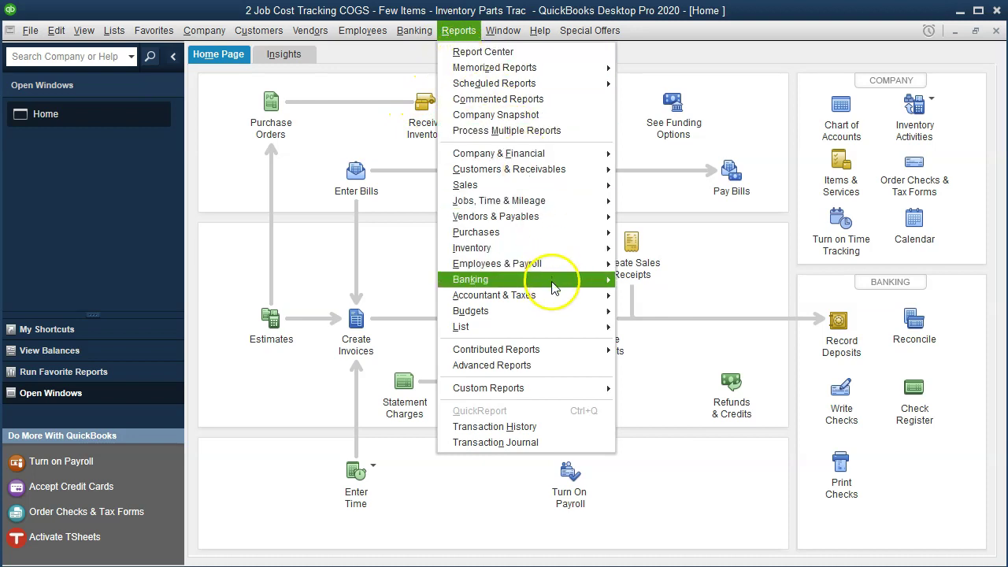
pyautogui.moveTo(556, 299)
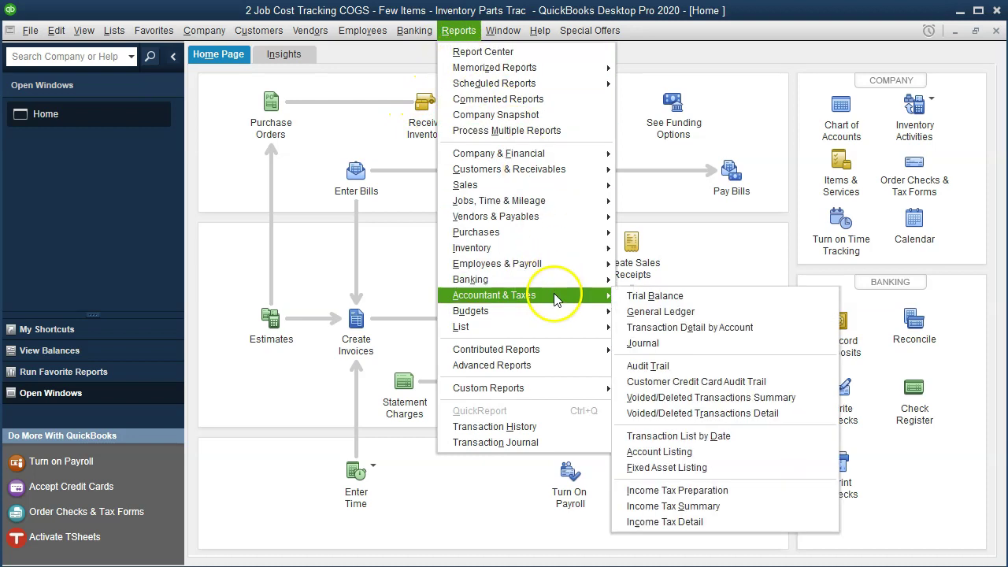
pyautogui.click(659, 296)
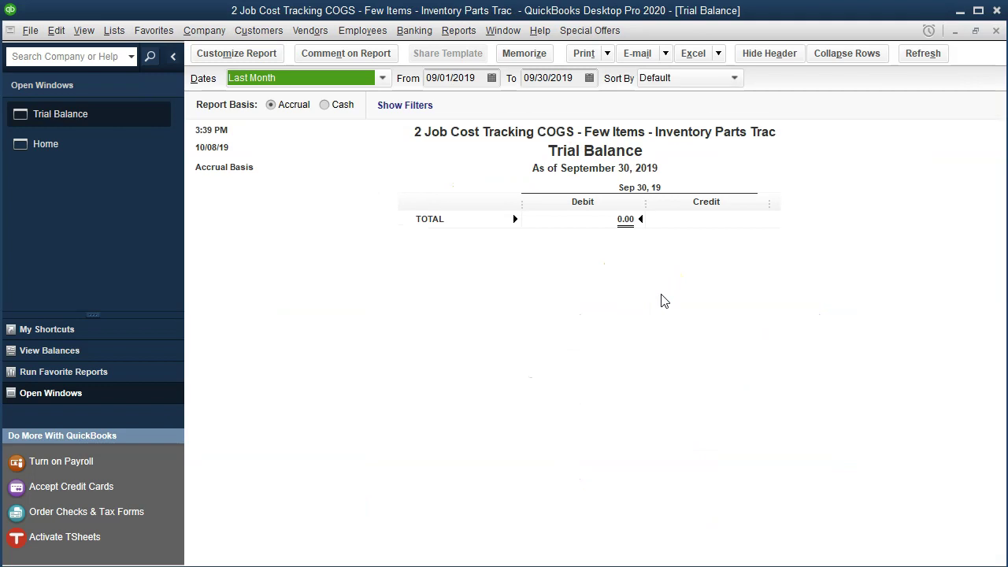
pyautogui.press('Tab')
pyautogui.write('01')
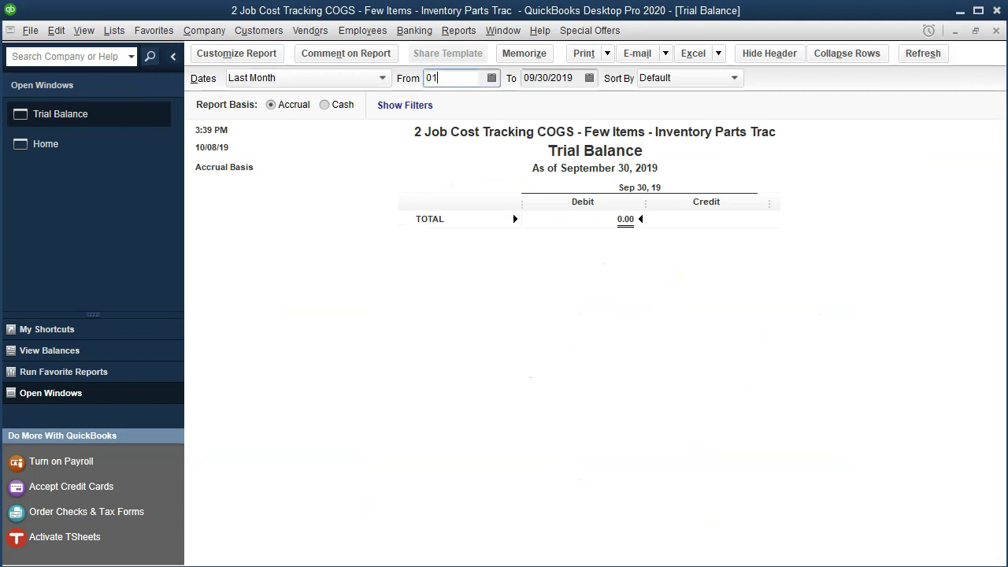
pyautogui.write('/01/20')
pyautogui.press('Tab')
pyautogui.write('123120')
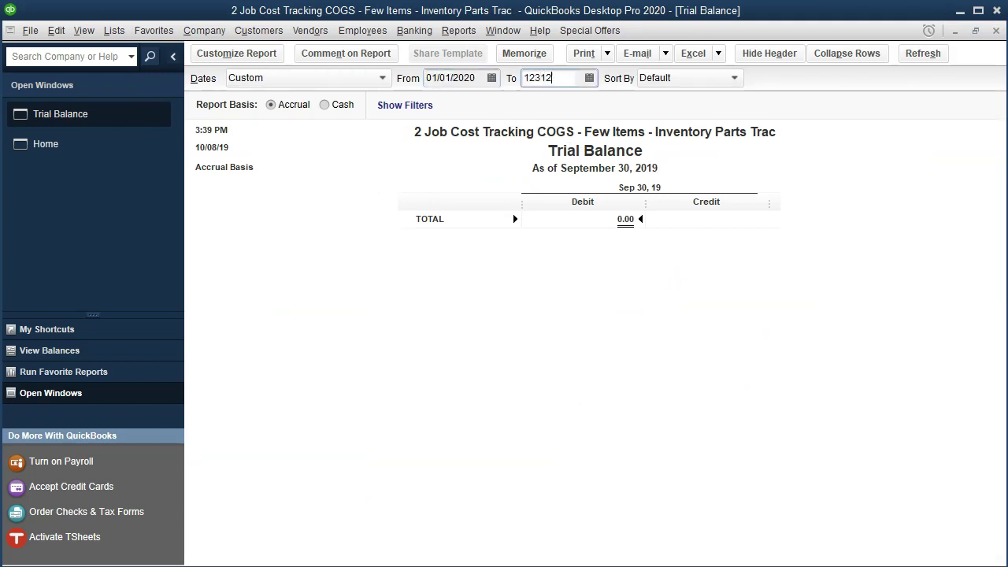
pyautogui.press('Tab')
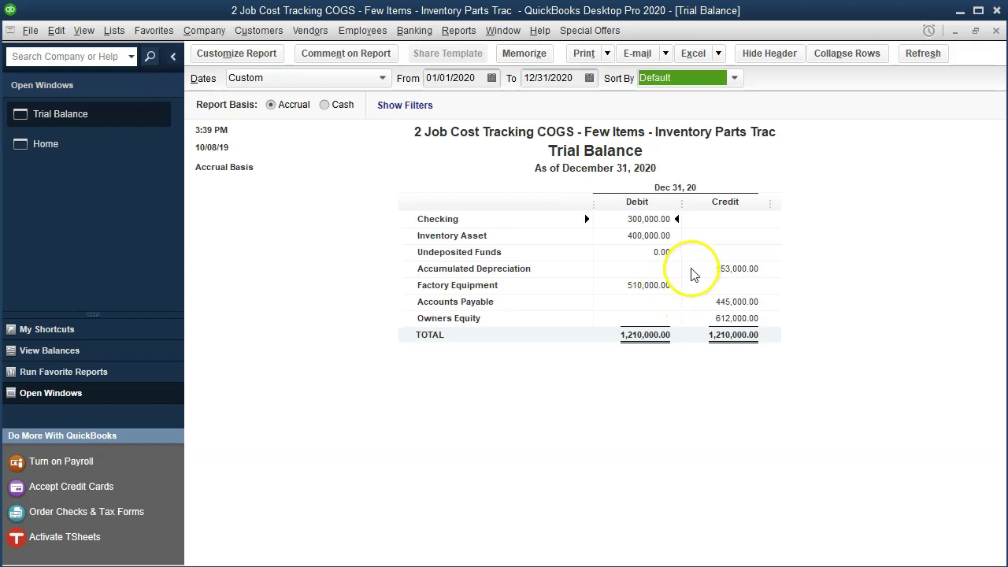
# Trace the Accounts Payable balance through its transaction detail to the Home Depot bill, and return to the Trial Balance.
pyautogui.click(636, 238)
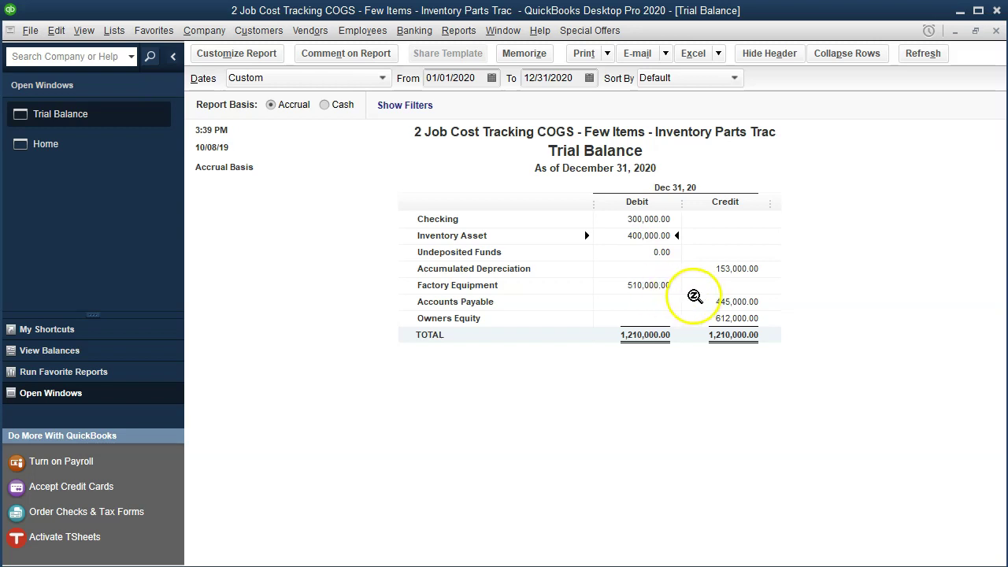
pyautogui.doubleClick(718, 302)
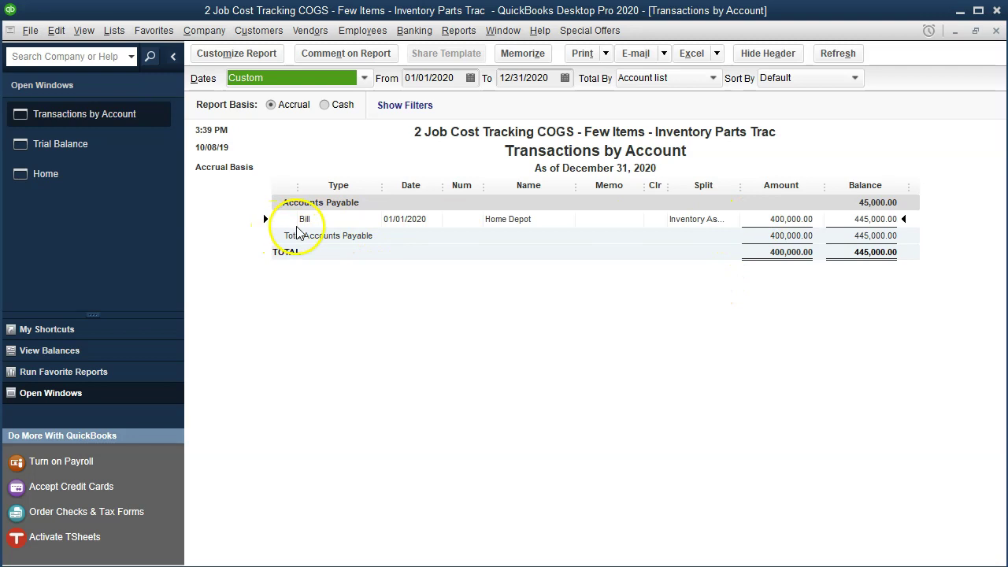
pyautogui.doubleClick(762, 220)
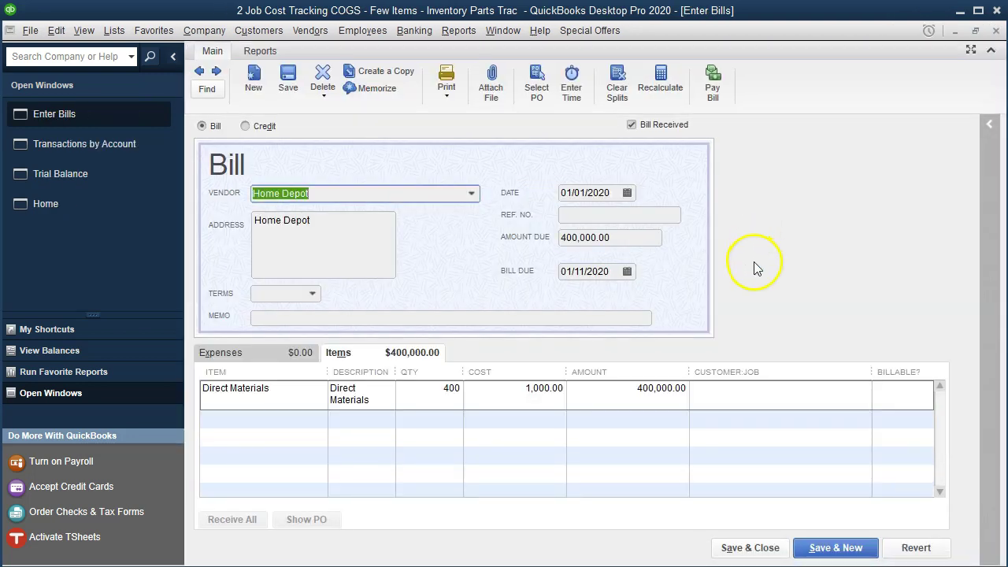
pyautogui.click(997, 30)
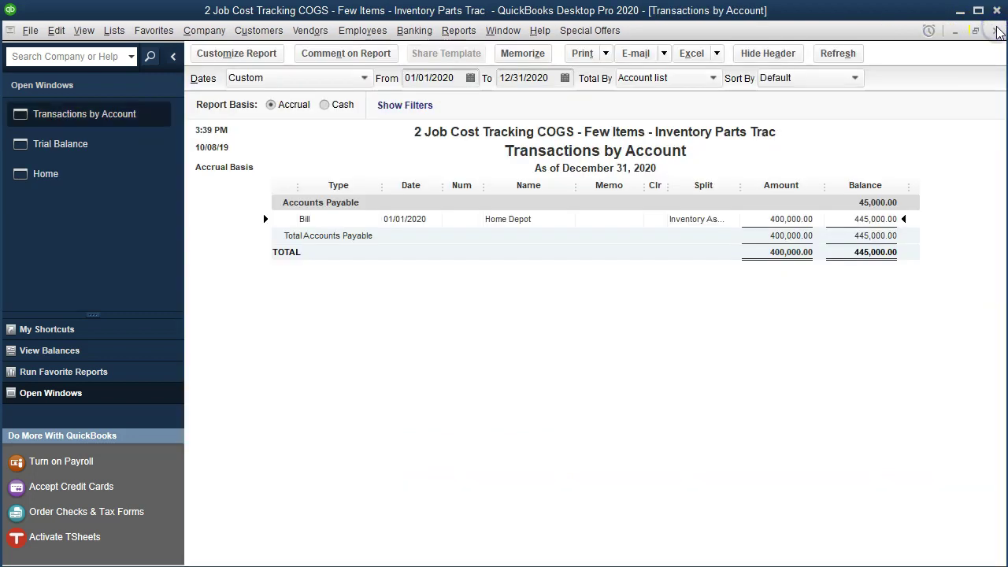
pyautogui.click(996, 29)
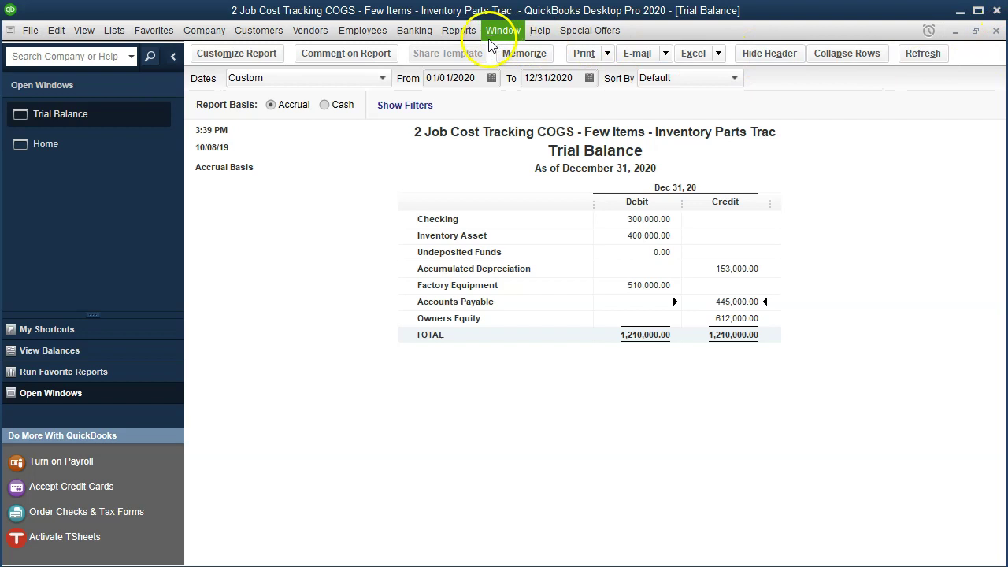
# Run the Inventory Valuation Summary as of 12/31/2020, check the Direct Materials asset value, and switch to the Excel worksheet.
pyautogui.click(458, 30)
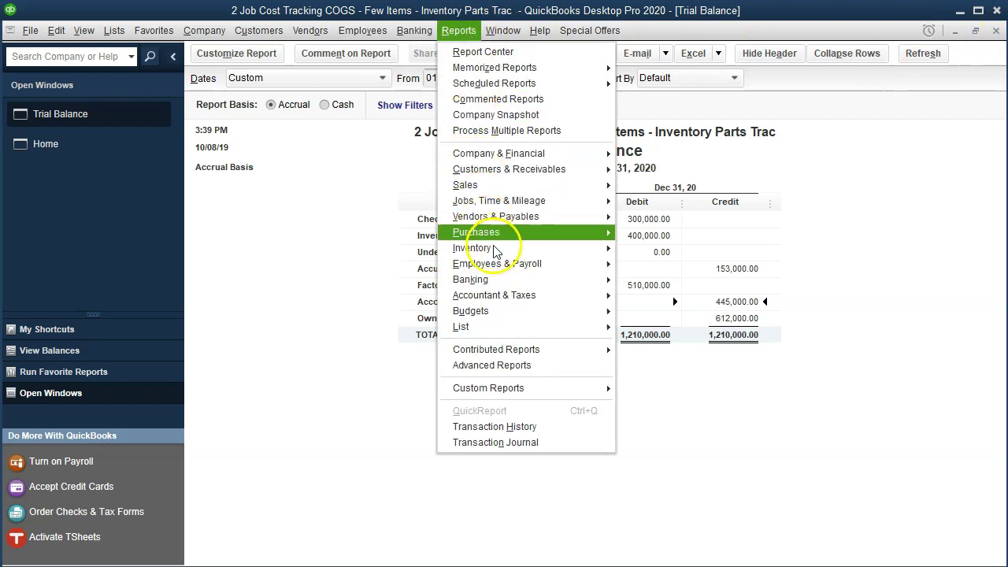
pyautogui.moveTo(505, 249)
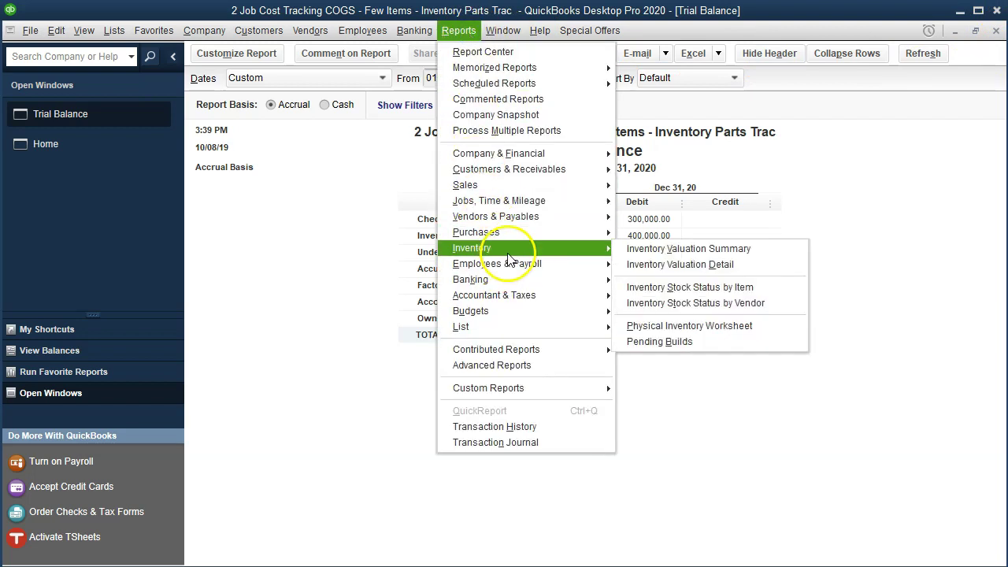
pyautogui.click(754, 250)
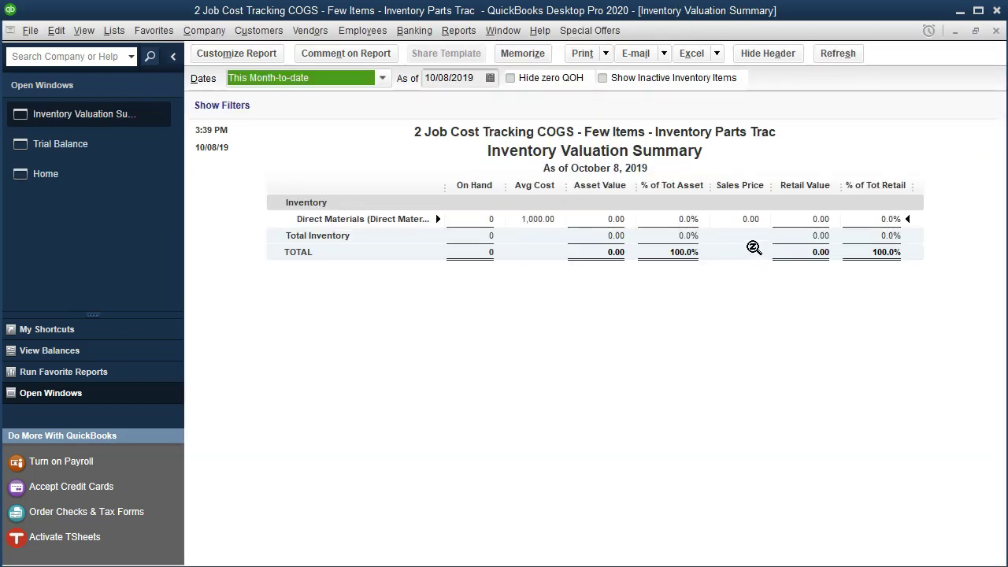
pyautogui.press('Tab')
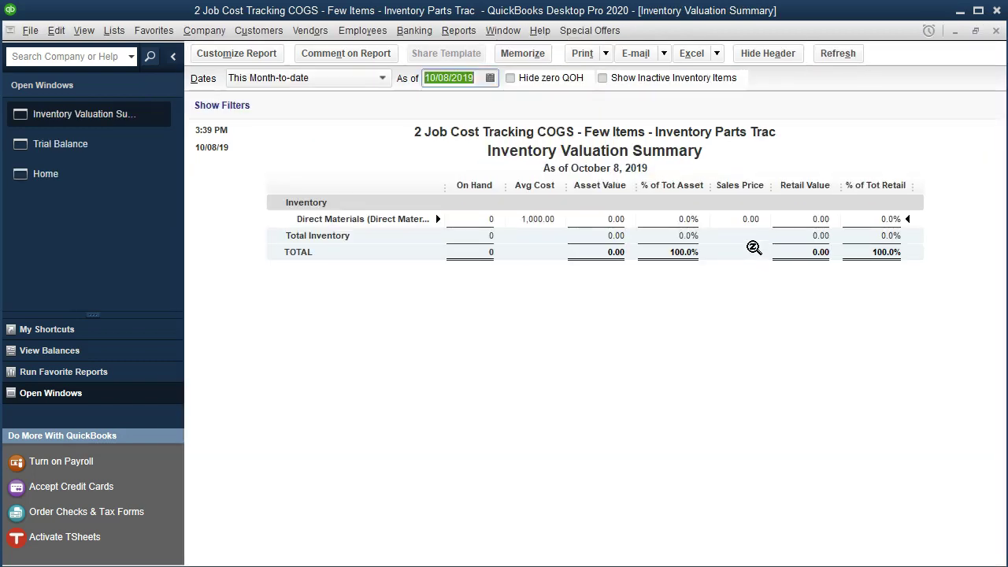
pyautogui.write('12/31/2020')
pyautogui.press('Tab')
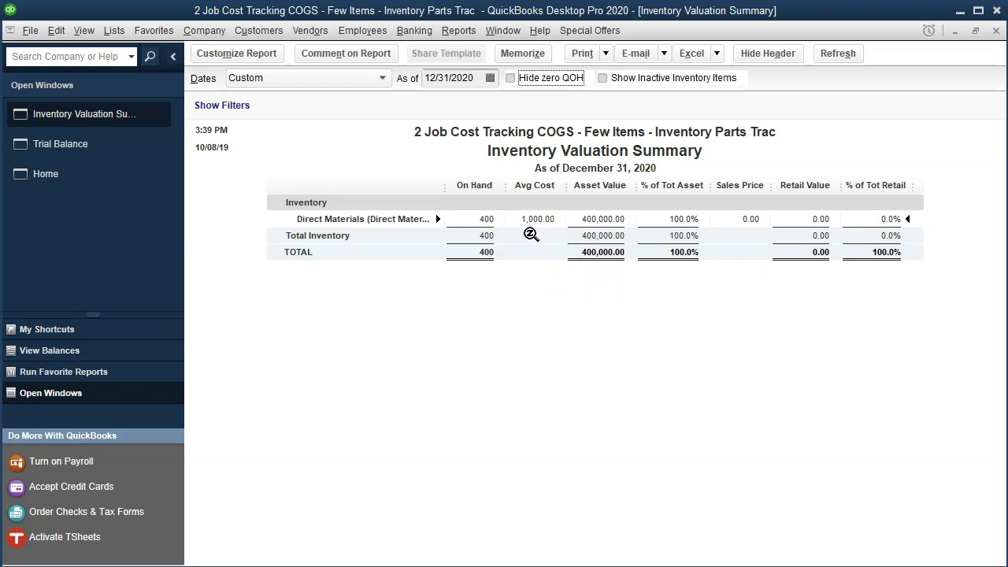
pyautogui.click(603, 219)
pyautogui.click(552, 544)
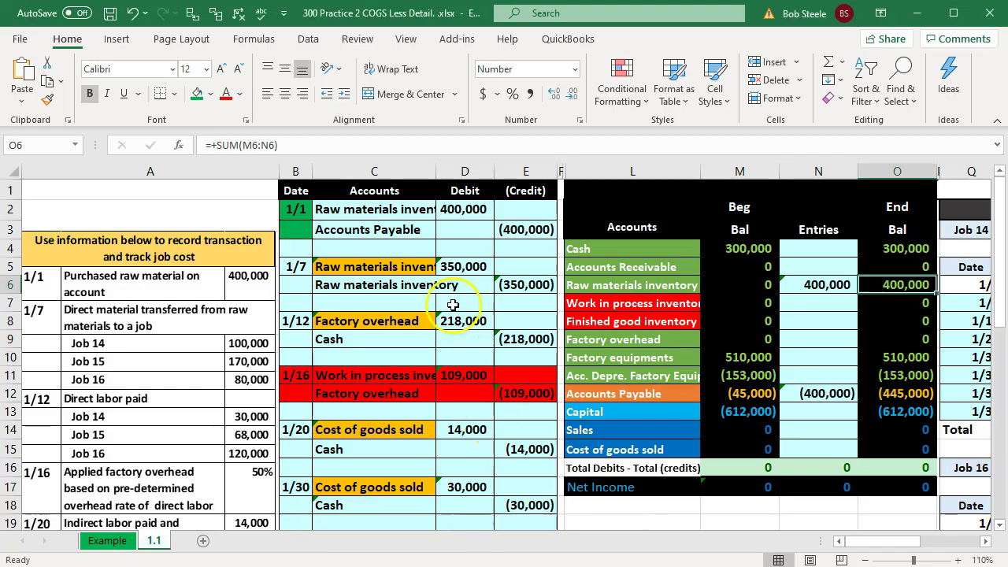